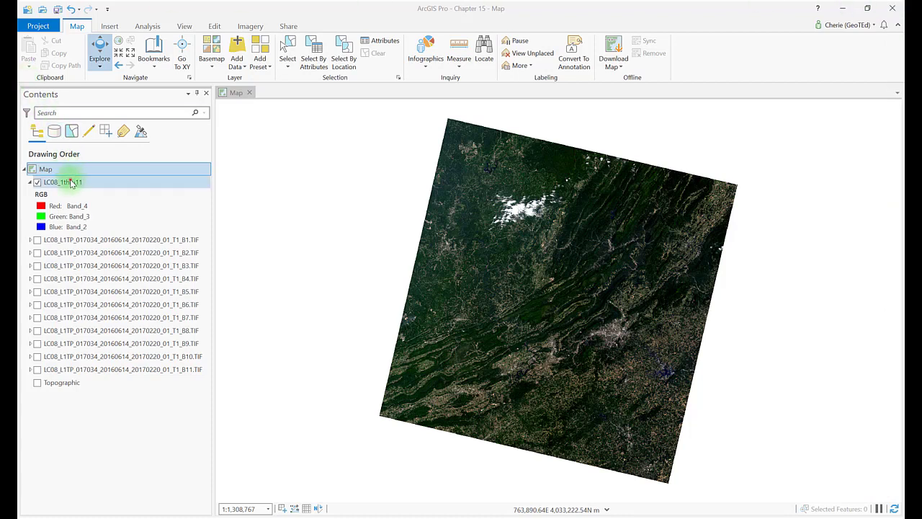
- Open Export Raster for the LC08_1thru11 composite from the Raster Layer Data tab
click(69, 181)
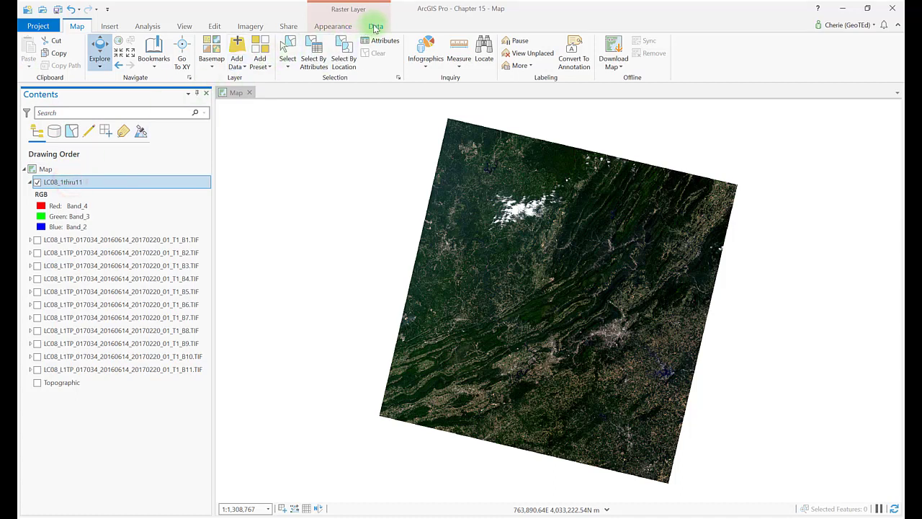
click(375, 25)
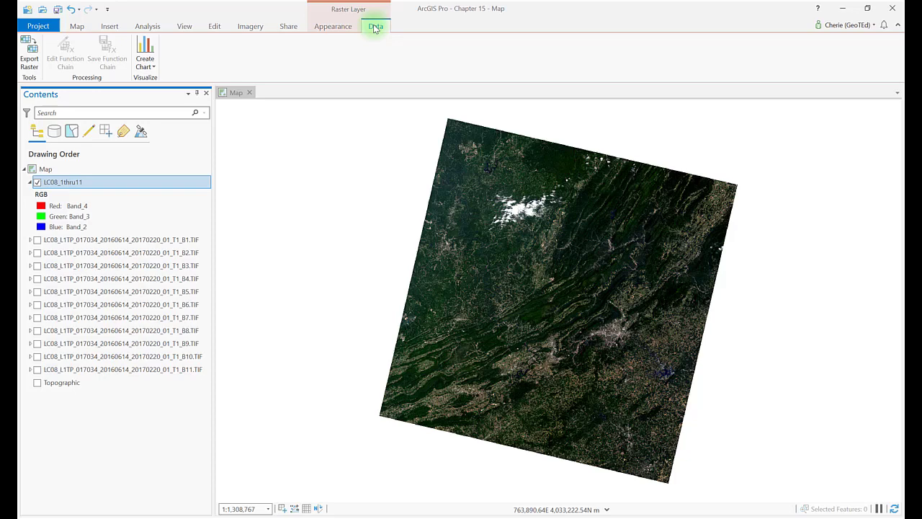
click(24, 49)
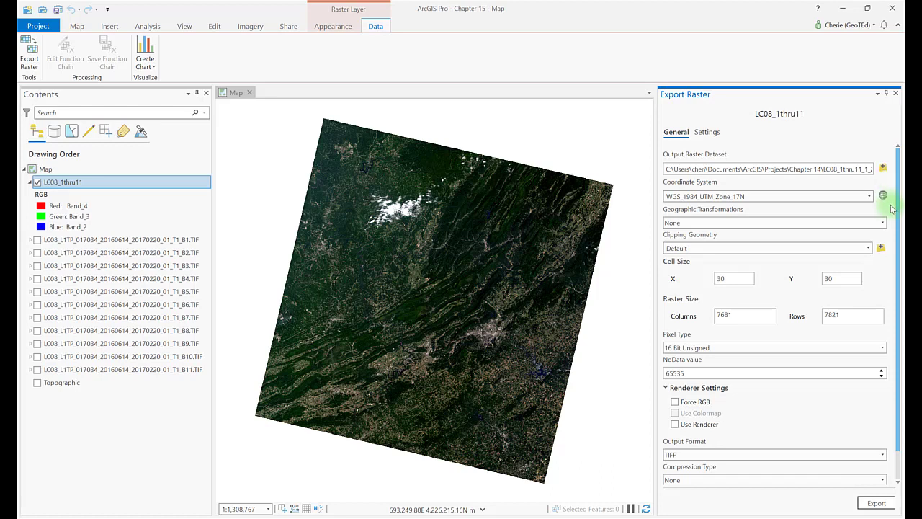
click(869, 249)
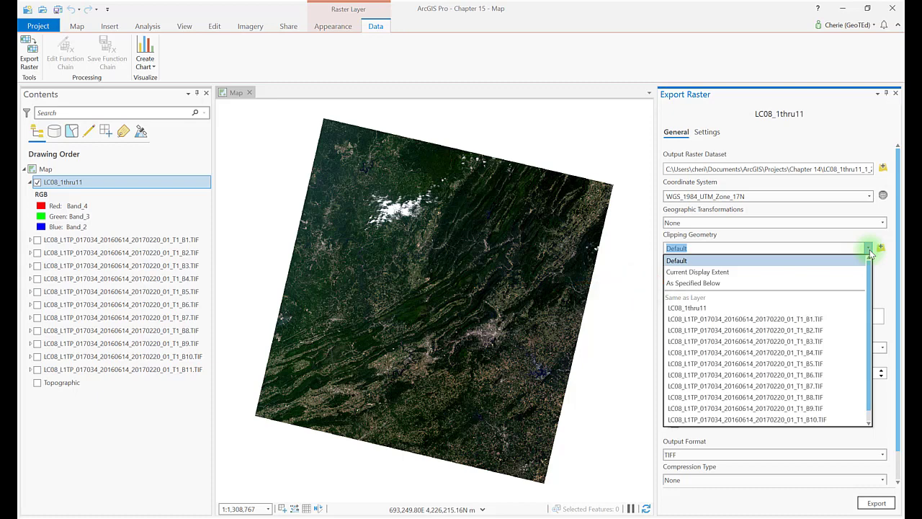
click(870, 249)
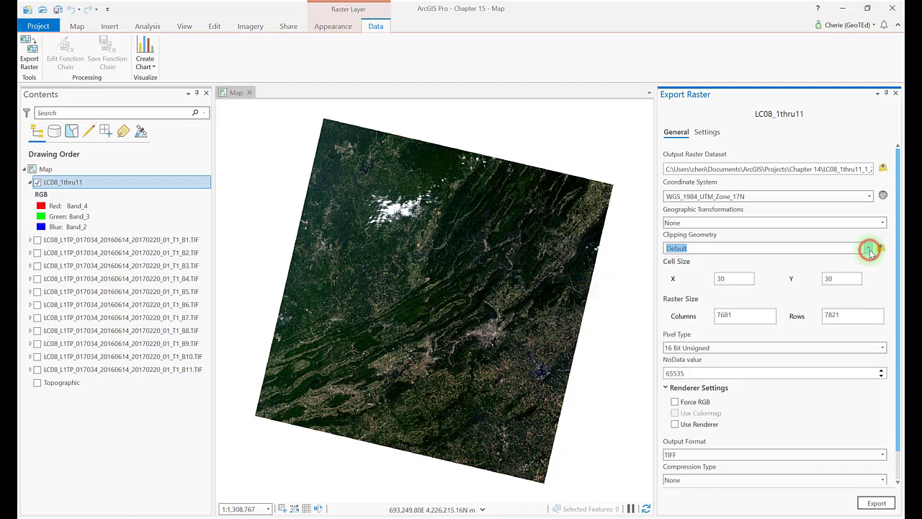
drag(897, 275, 900, 385)
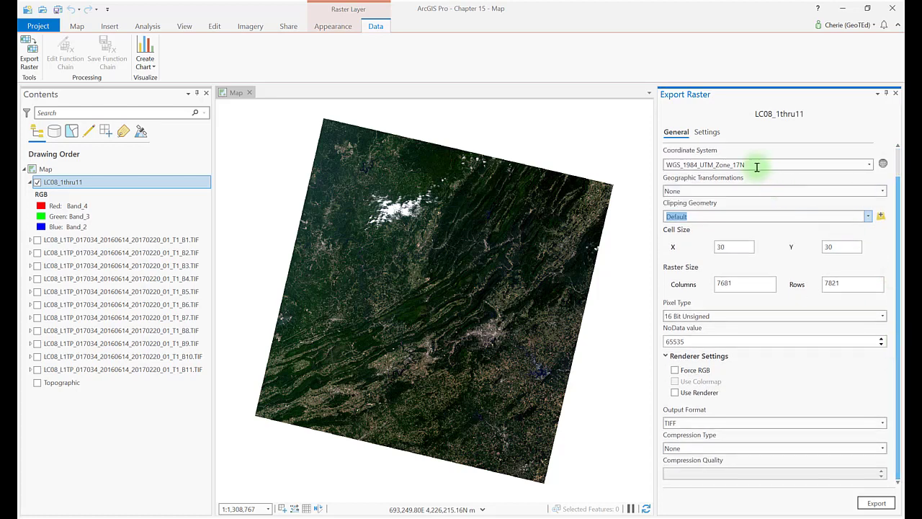
click(706, 134)
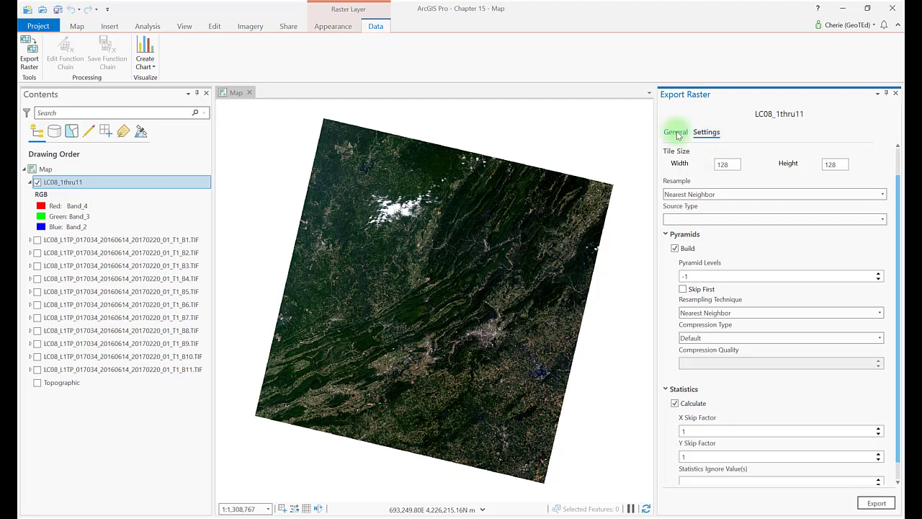
click(676, 133)
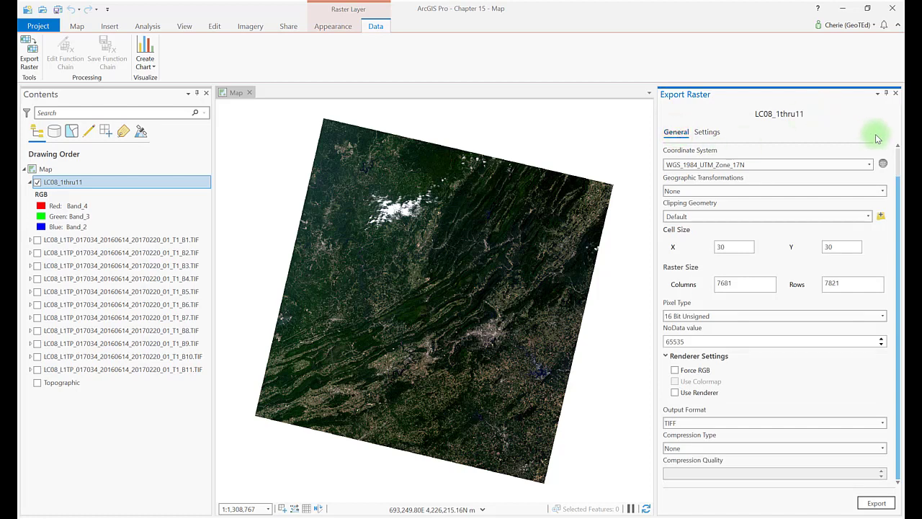
drag(896, 187, 898, 153)
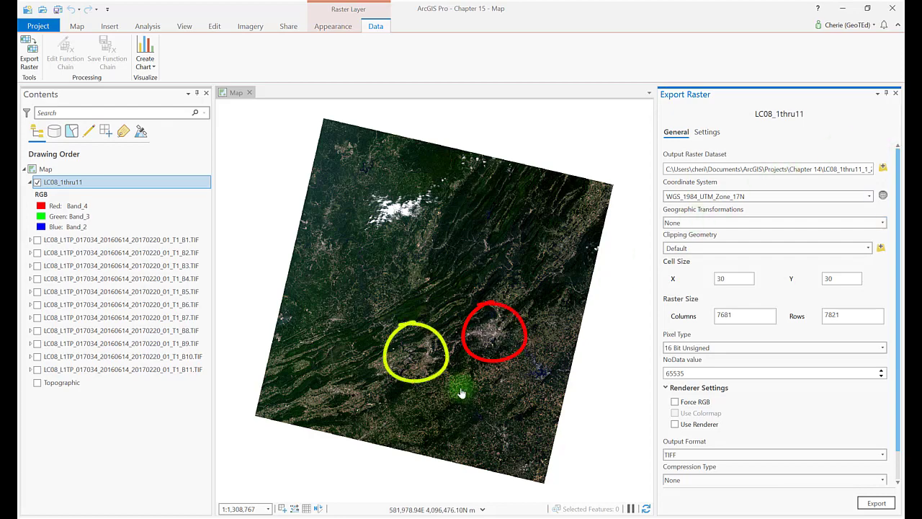
- Zoom to the Roanoke area and clip the export to Current Display Extent, giving 3830 × 3524 cells
scroll(466, 389, down, 1)
scroll(465, 390, up, 3)
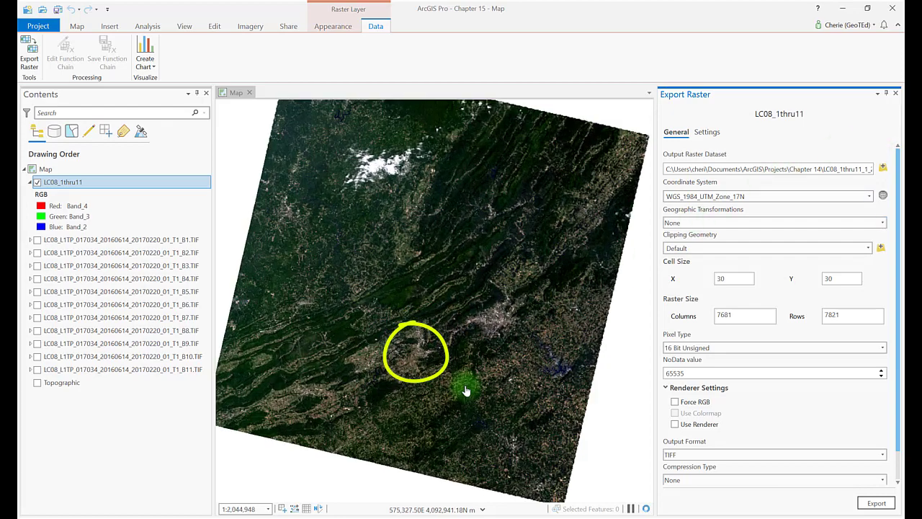
scroll(475, 383, down, 3)
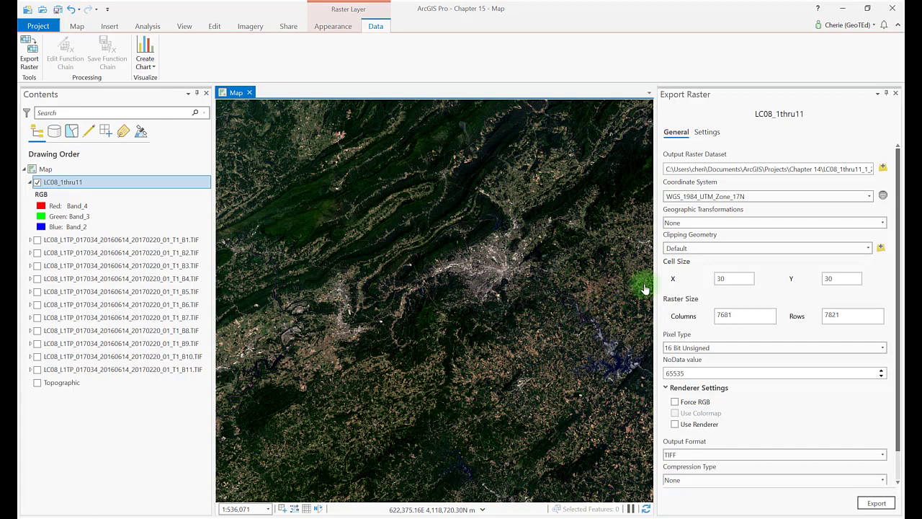
click(868, 250)
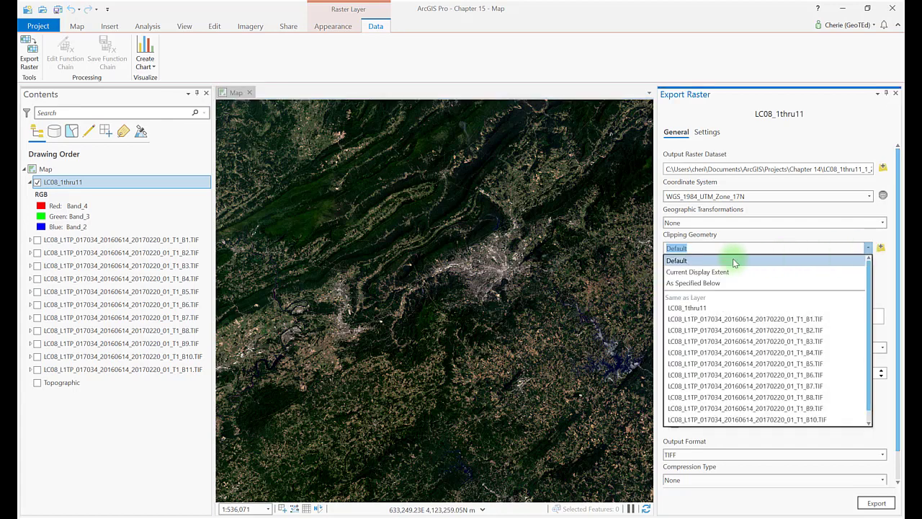
click(712, 272)
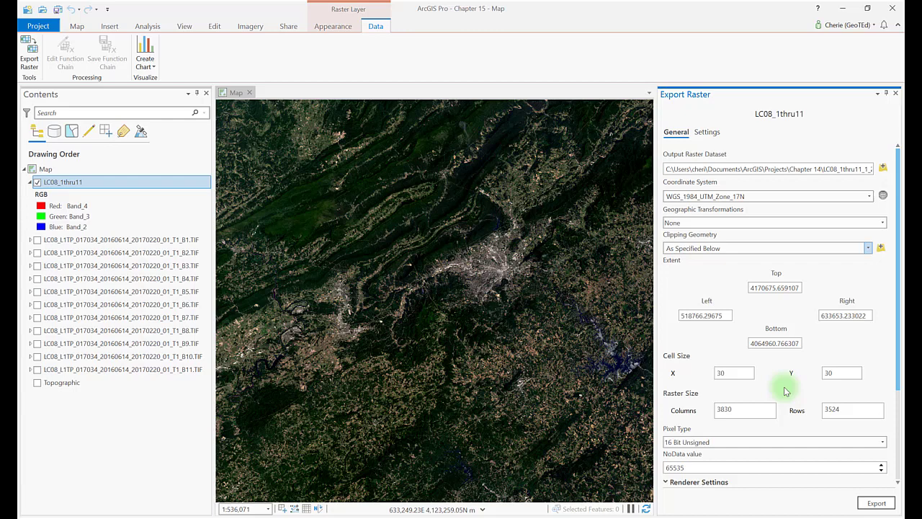
- Export LC08_1thru11 clipped to the current display extent
click(874, 504)
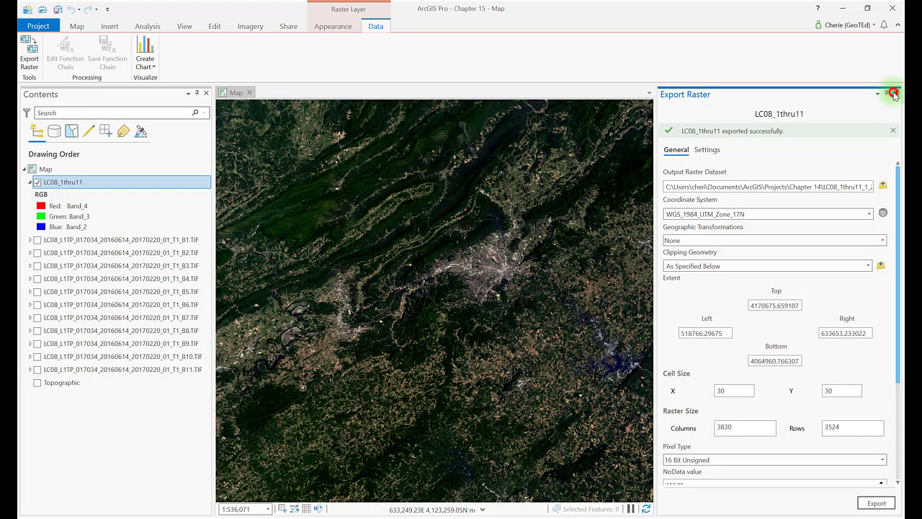
- Close Export Raster, then zoom out and center the map on the clipped LC08_1thru11_1_2.tif rectangle
click(895, 94)
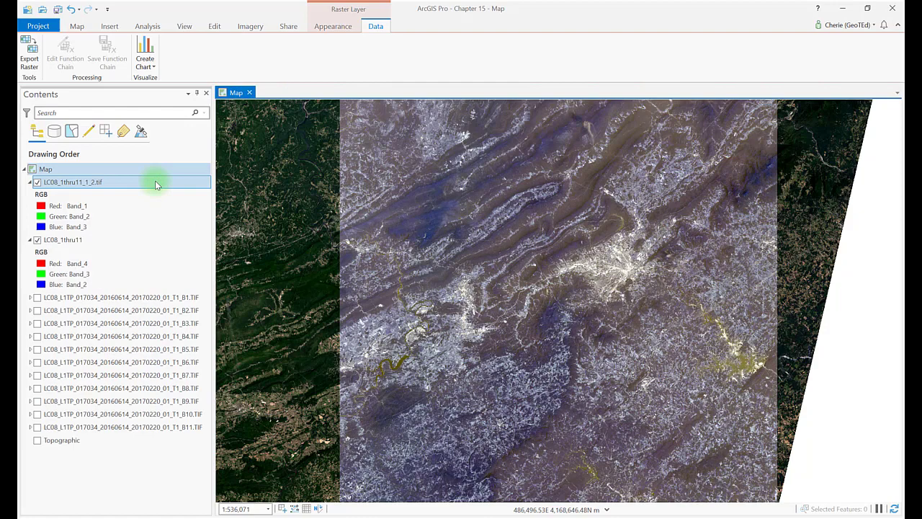
click(155, 184)
scroll(299, 234, down, 3)
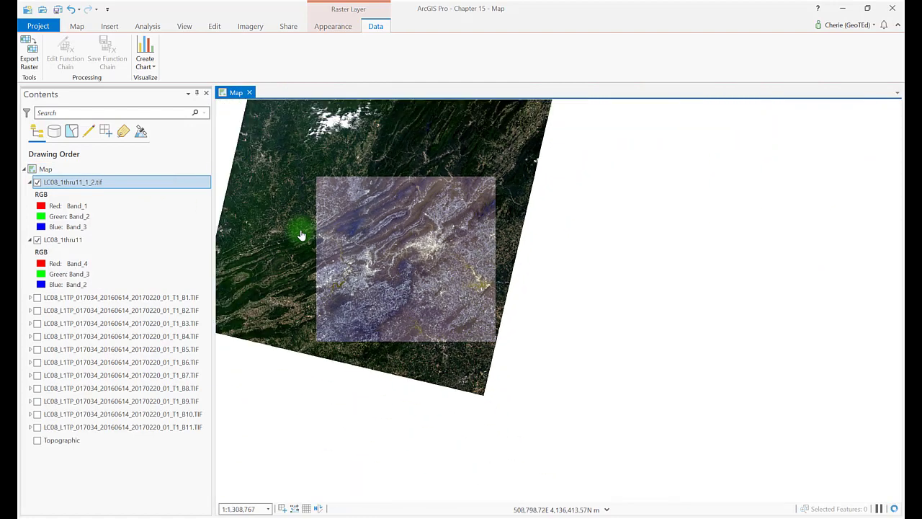
mouse_move(301, 235)
mouse_down()
mouse_move(425, 305)
mouse_move(416, 308)
mouse_up()
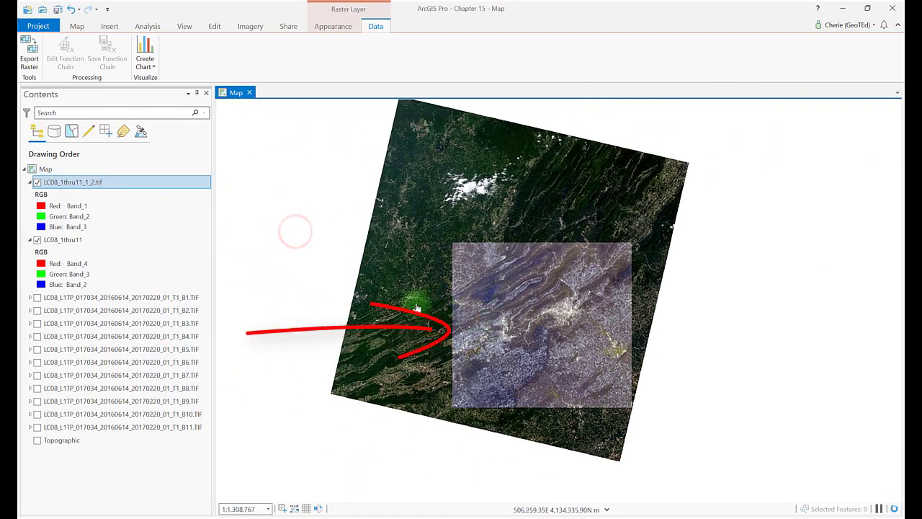
- Add the citylimit_poly.shp shapefile to the map through Add Data
click(76, 27)
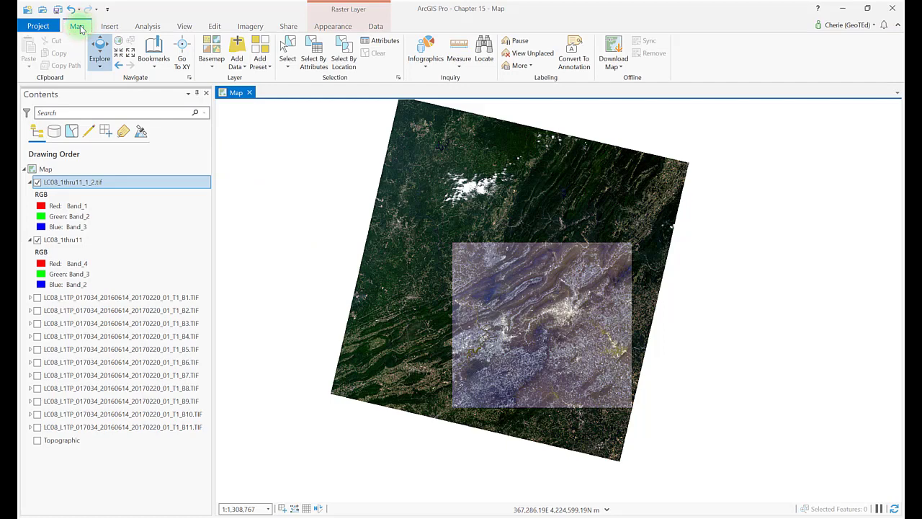
click(236, 61)
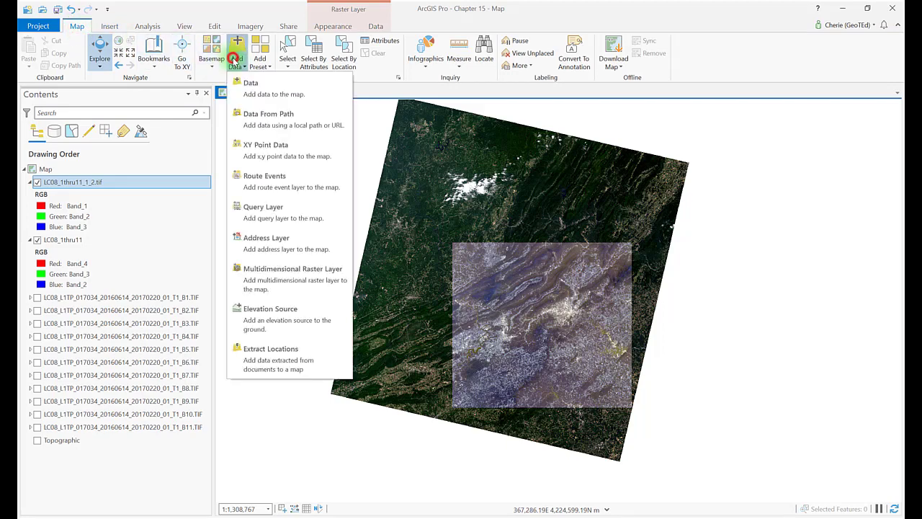
click(248, 83)
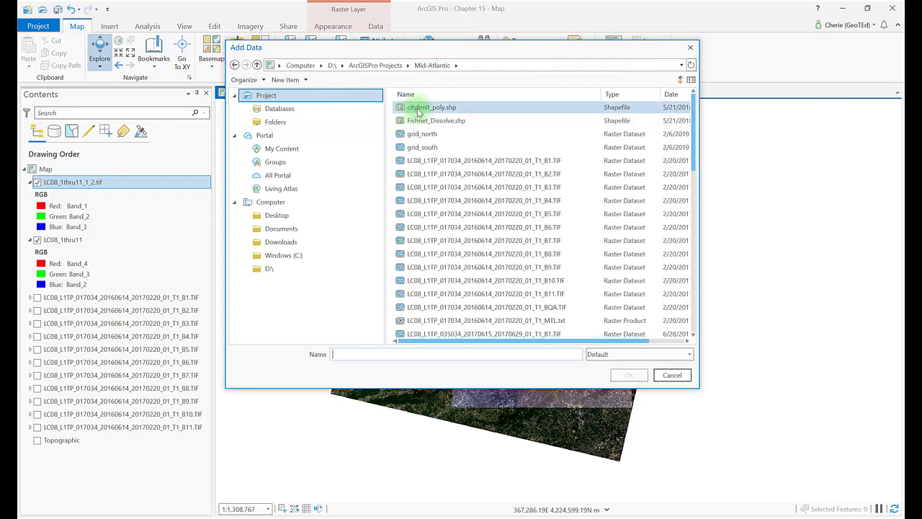
click(418, 108)
click(630, 376)
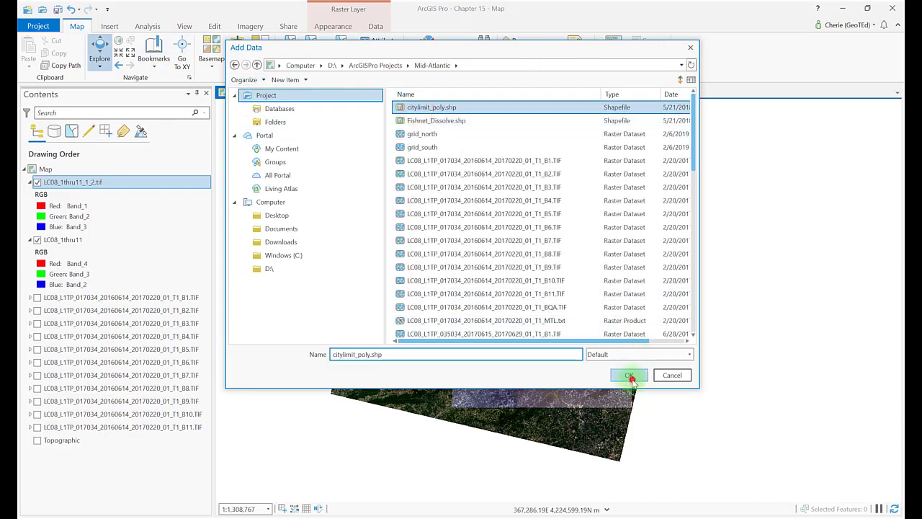
click(64, 265)
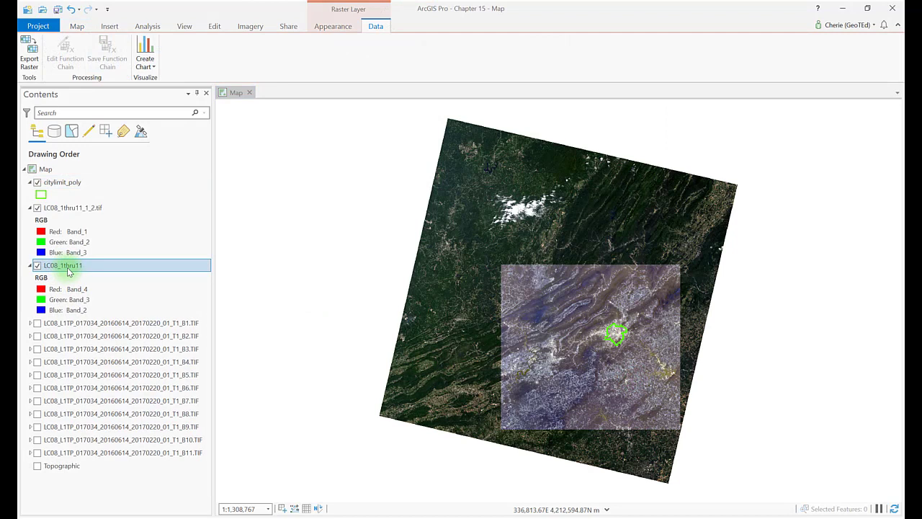
- Export LC08_1thru11 clipped to citylimit_poly as LC08_1thru11_1_2_3_4.tif (484 × 478 cells)
click(77, 267)
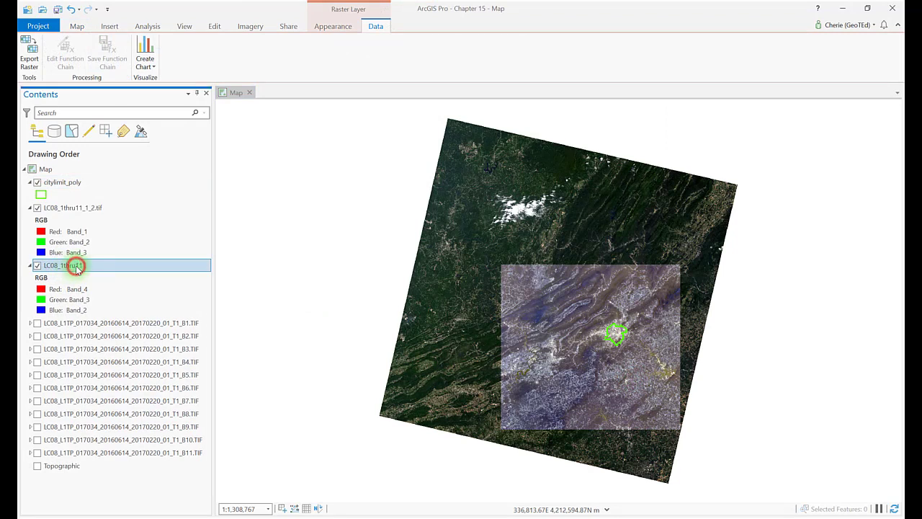
click(378, 27)
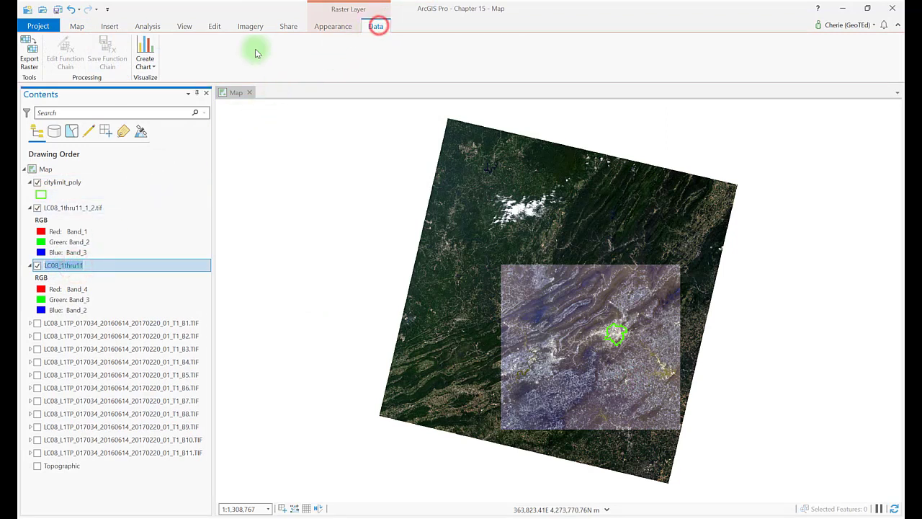
click(32, 51)
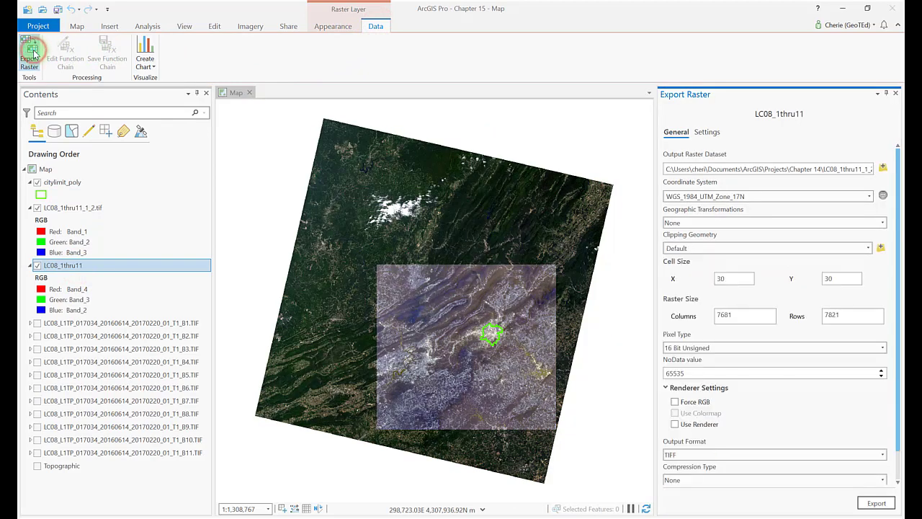
click(866, 249)
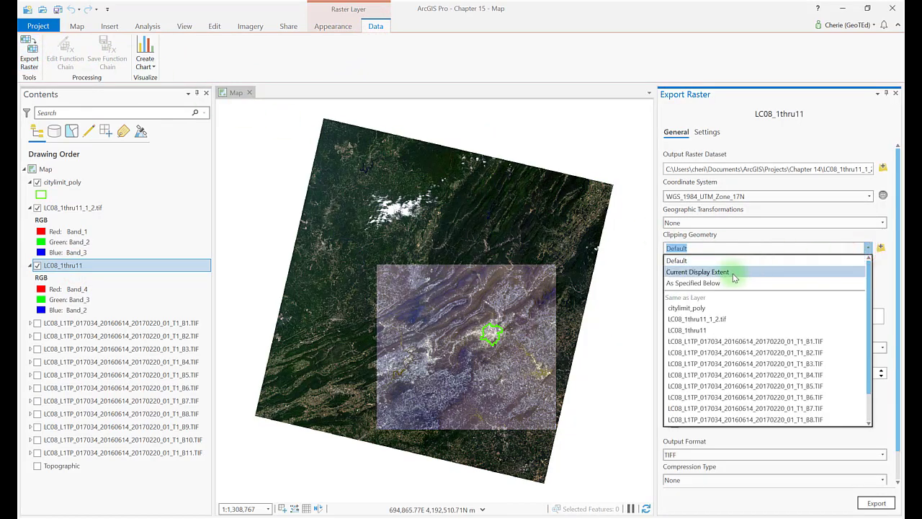
click(688, 307)
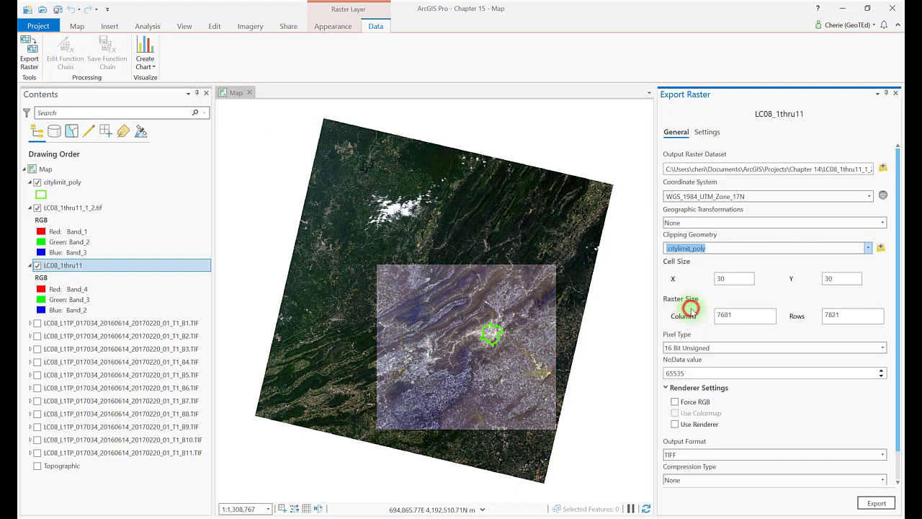
click(874, 503)
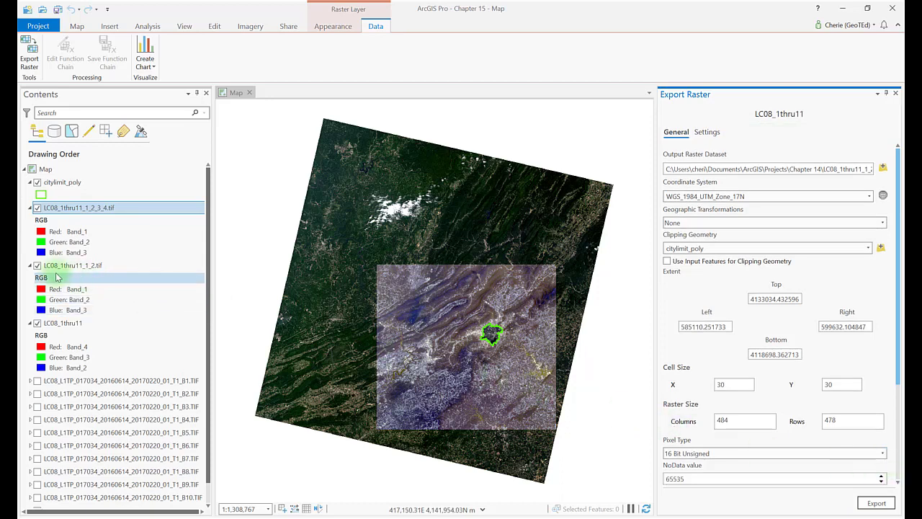
- Hide LC08_1thru11 and LC08_1thru11_1_2.tif, zoom to the city-clipped raster, and close Export Raster
click(35, 325)
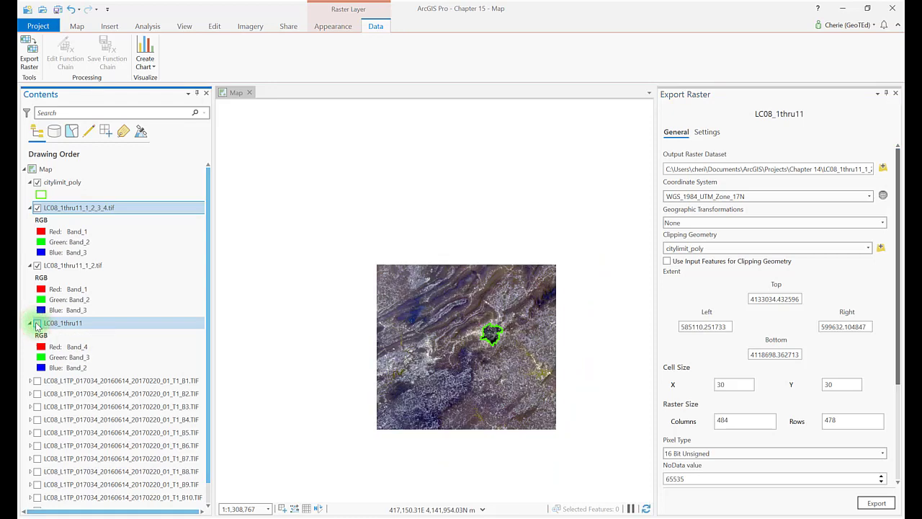
click(38, 266)
right_click(85, 207)
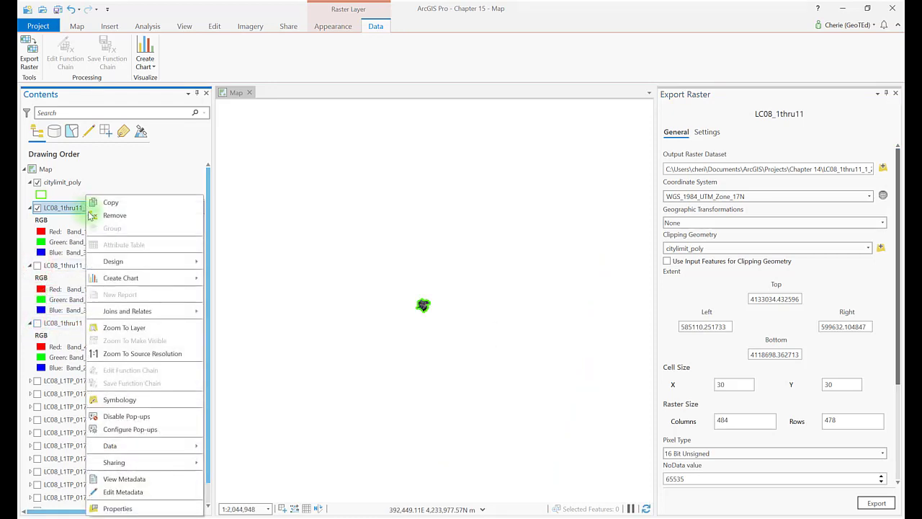
click(119, 329)
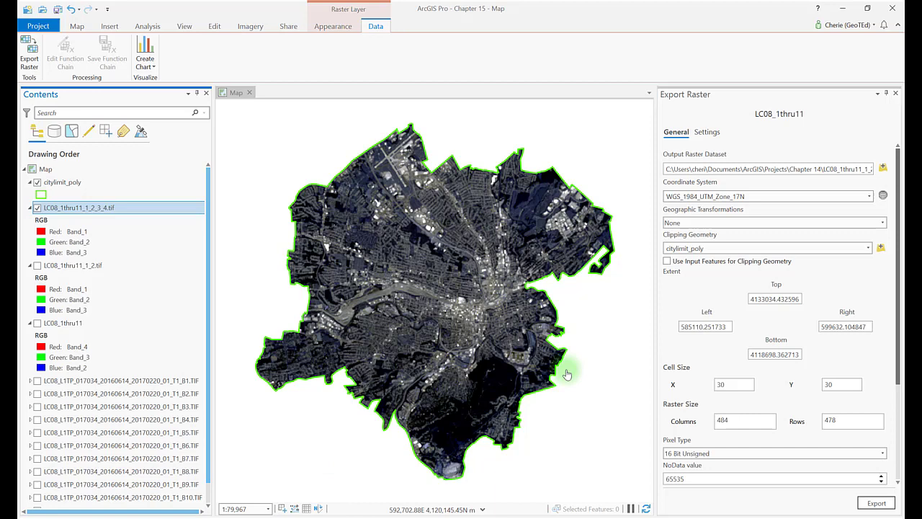
click(896, 94)
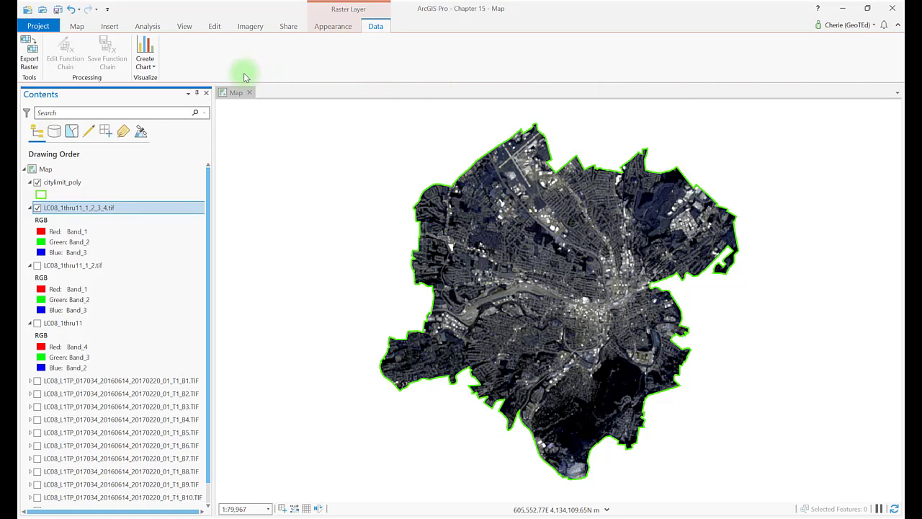
- Open the Composite Bands tool from Analysis > Tools
click(147, 27)
click(159, 57)
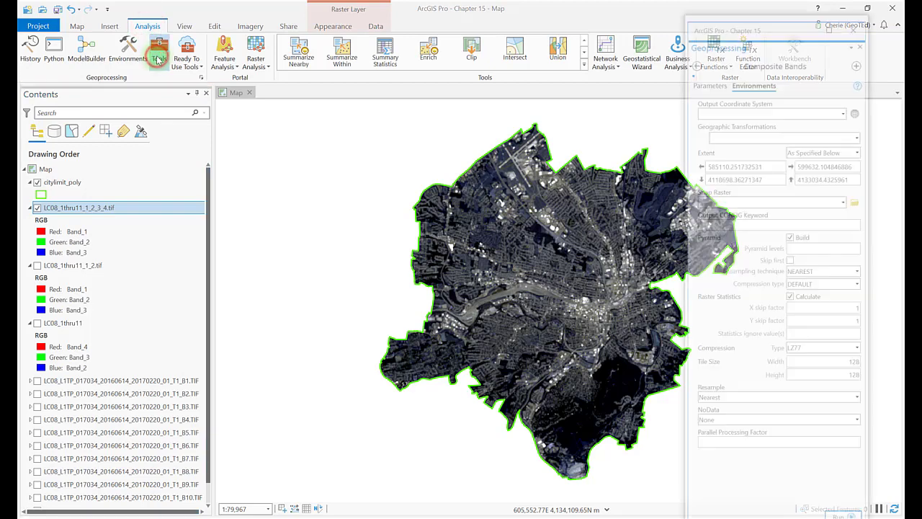
click(724, 170)
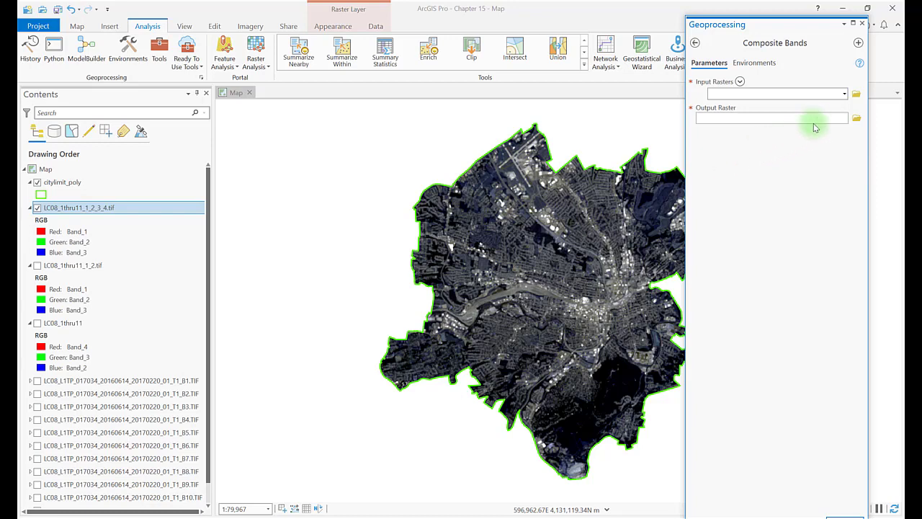
- Add bands B2, B3, B4 and B5 as input rasters and name the output LC08_25
click(844, 97)
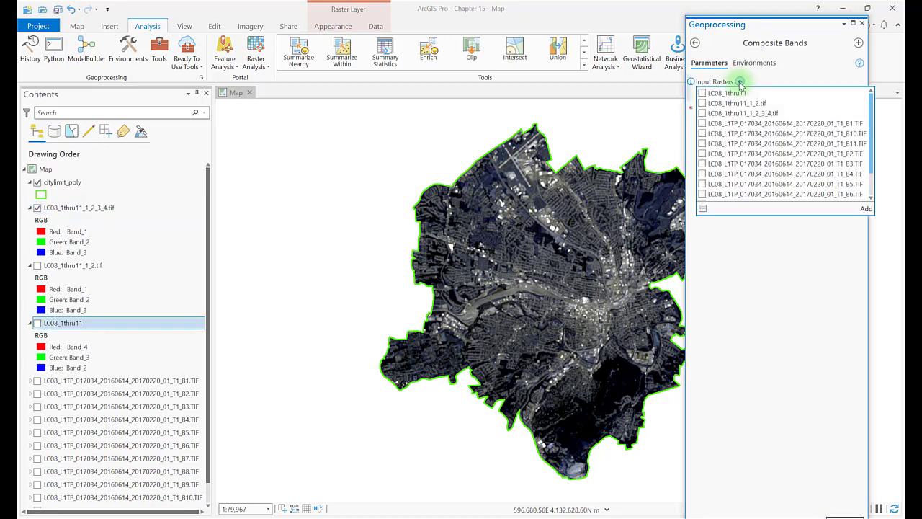
click(702, 154)
click(703, 164)
click(702, 174)
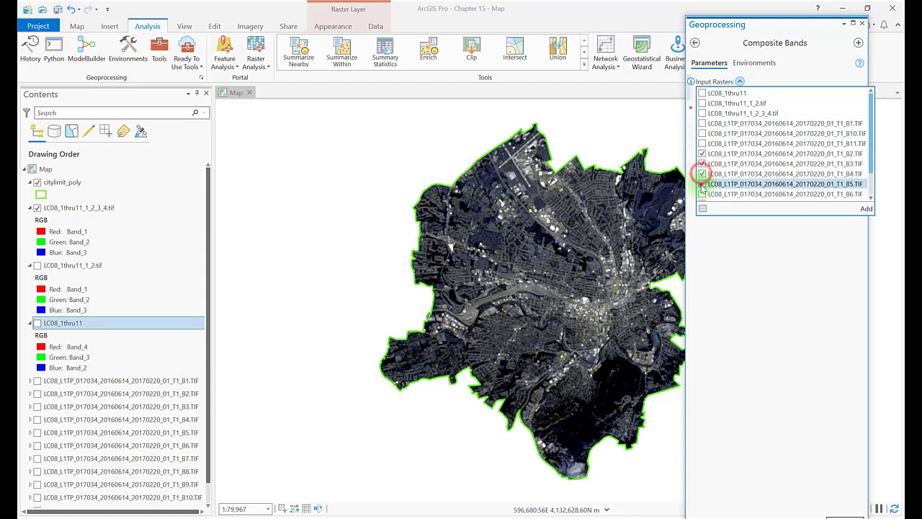
click(702, 184)
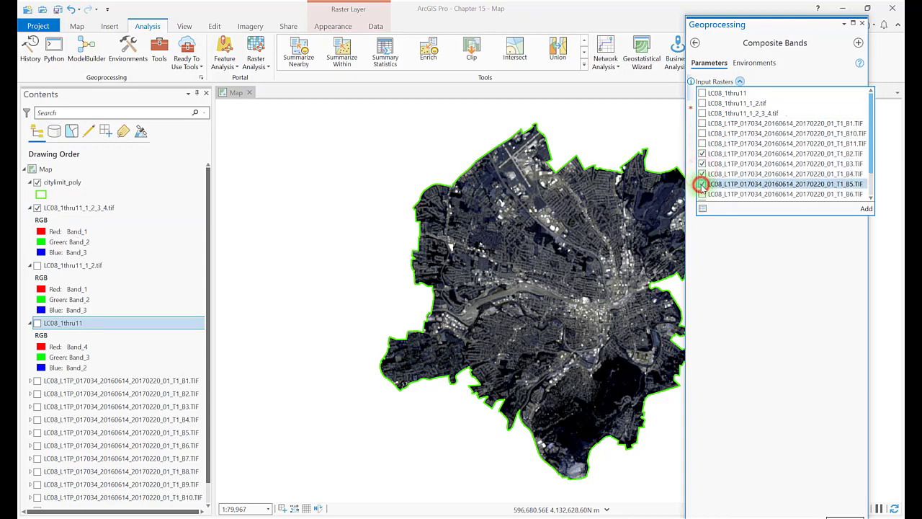
click(866, 208)
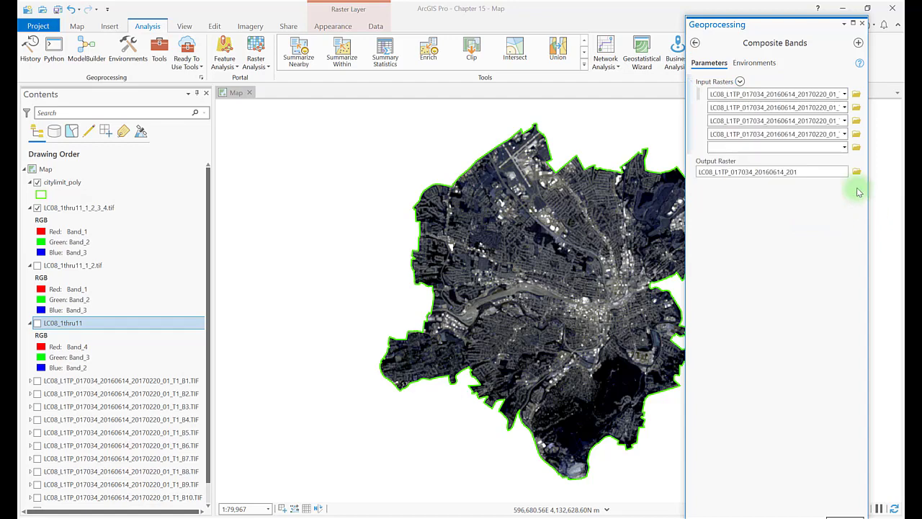
drag(813, 173, 761, 173)
text(25)
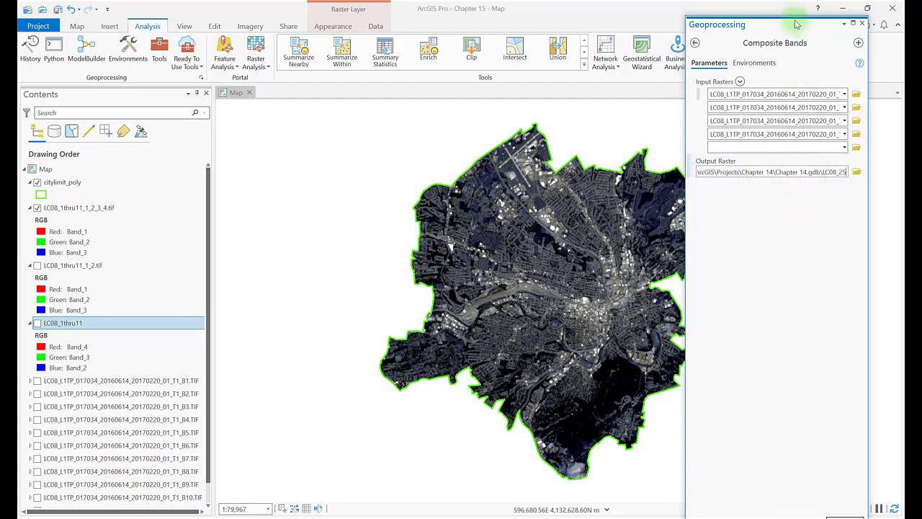
- Set the processing extent environment to citylimit_poly and run Composite Bands
click(759, 62)
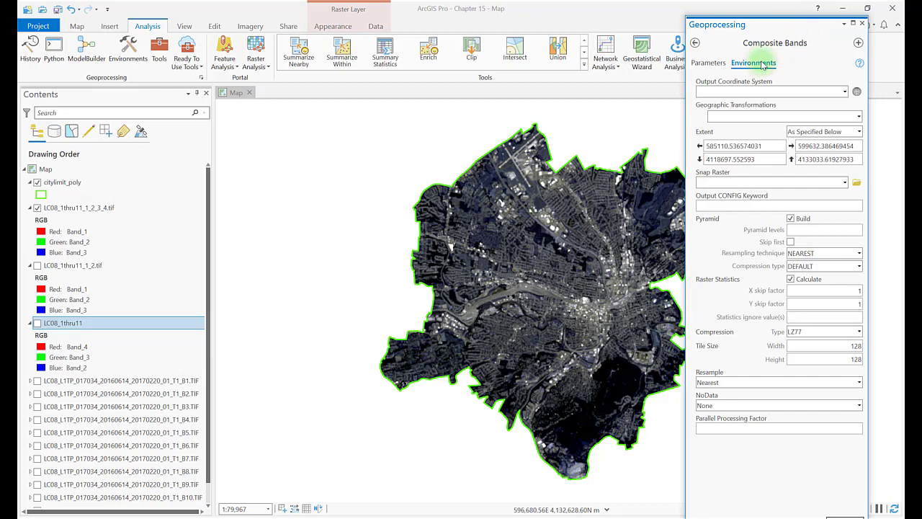
click(863, 117)
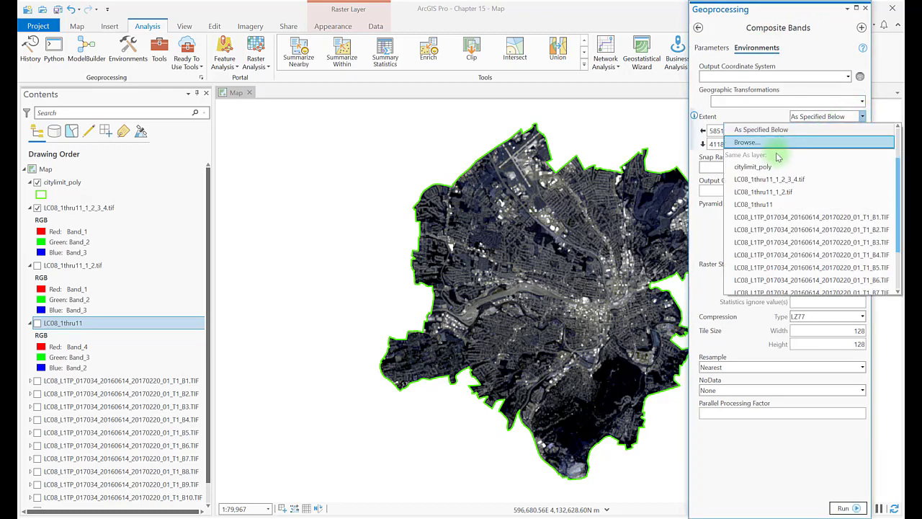
click(763, 167)
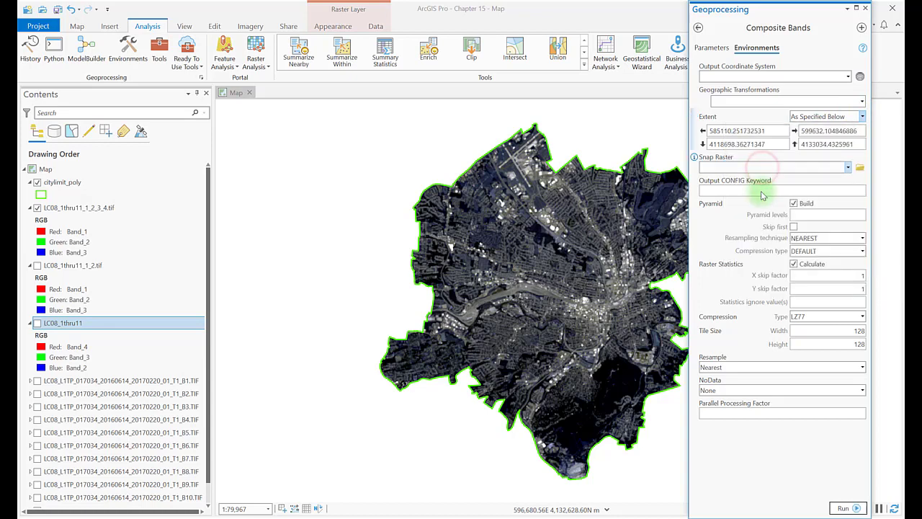
click(843, 508)
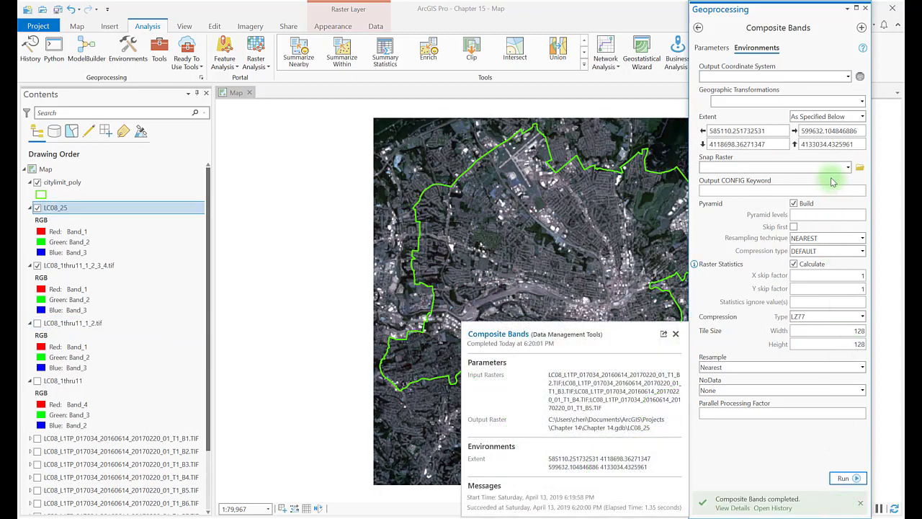
- Close Geoprocessing and toggle LC08_25 off, on, then off to compare with the city-clipped raster
click(865, 8)
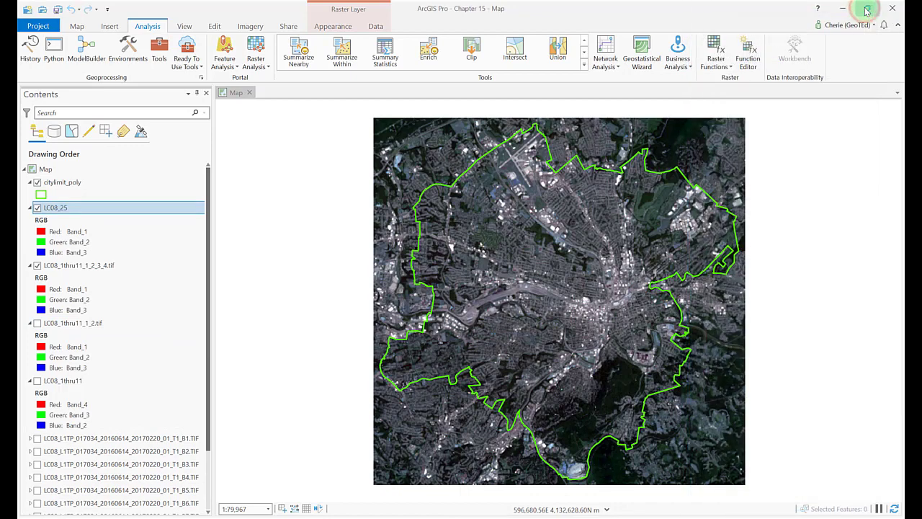
click(37, 208)
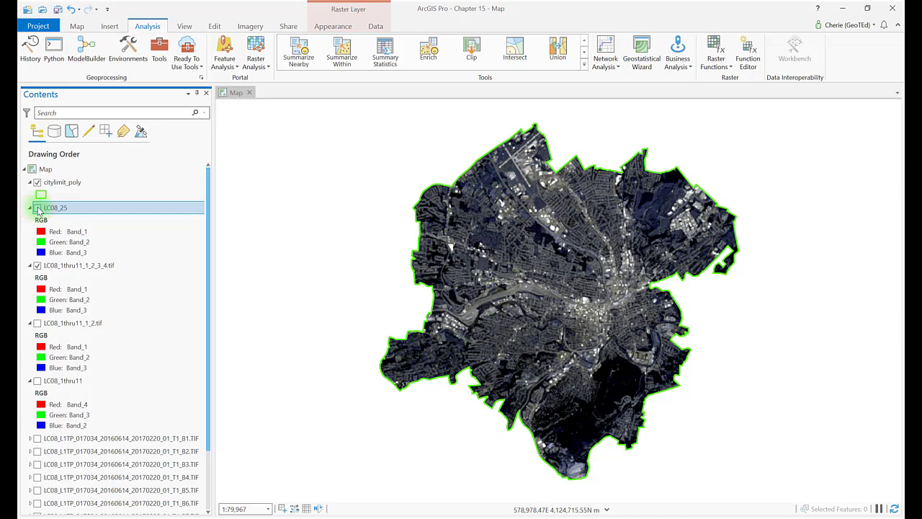
click(37, 208)
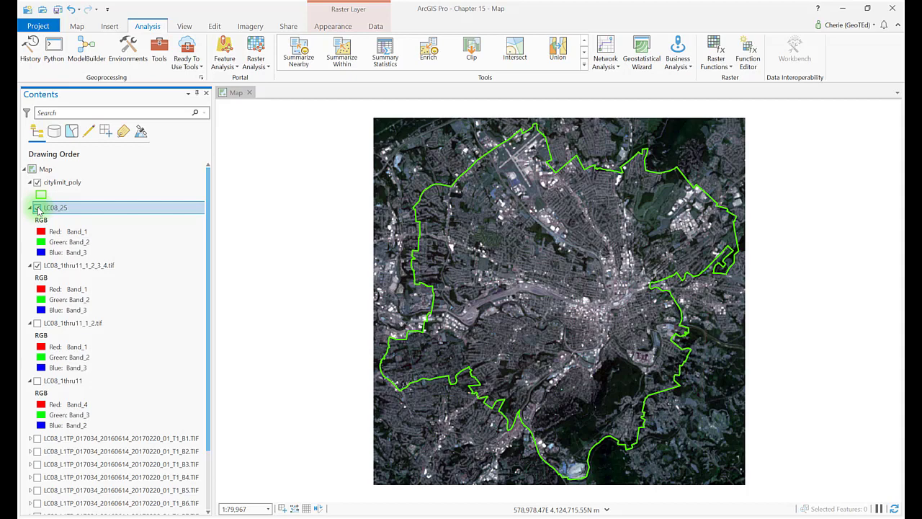
click(37, 208)
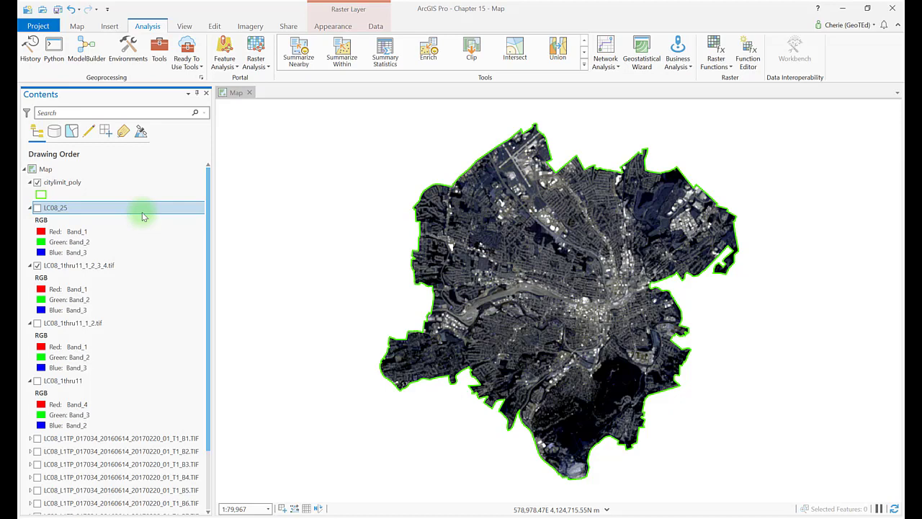
click(57, 10)
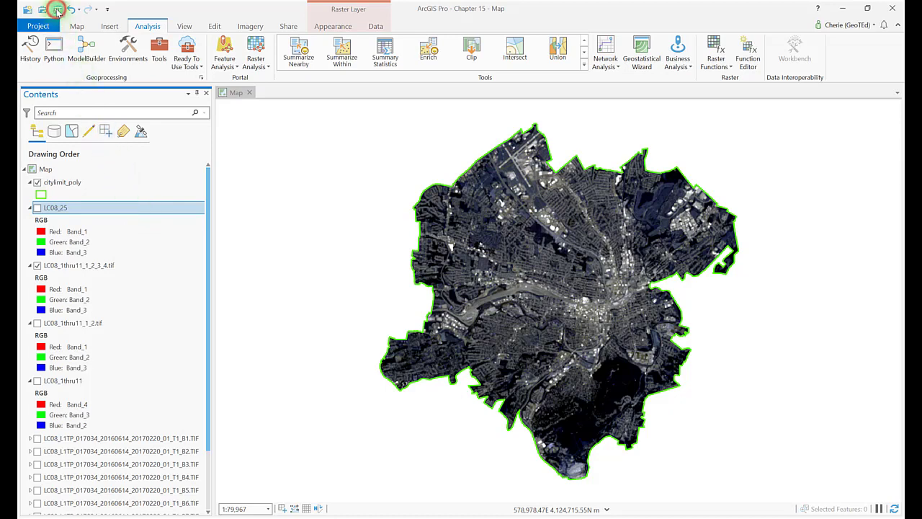